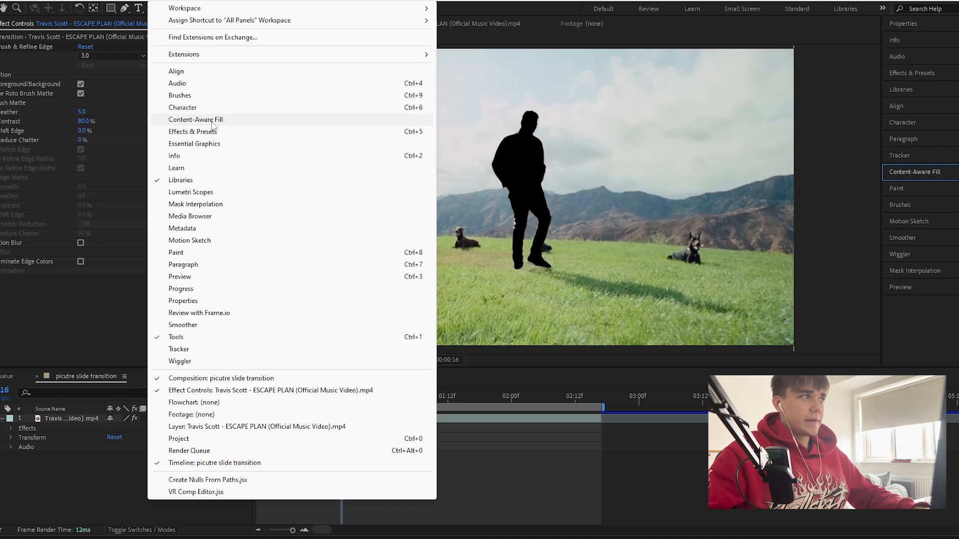
Display the Content-Aware Fill settings, including the fill method, range and layer generation options
{"action": "left_click", "coordinate": [935, 172]}
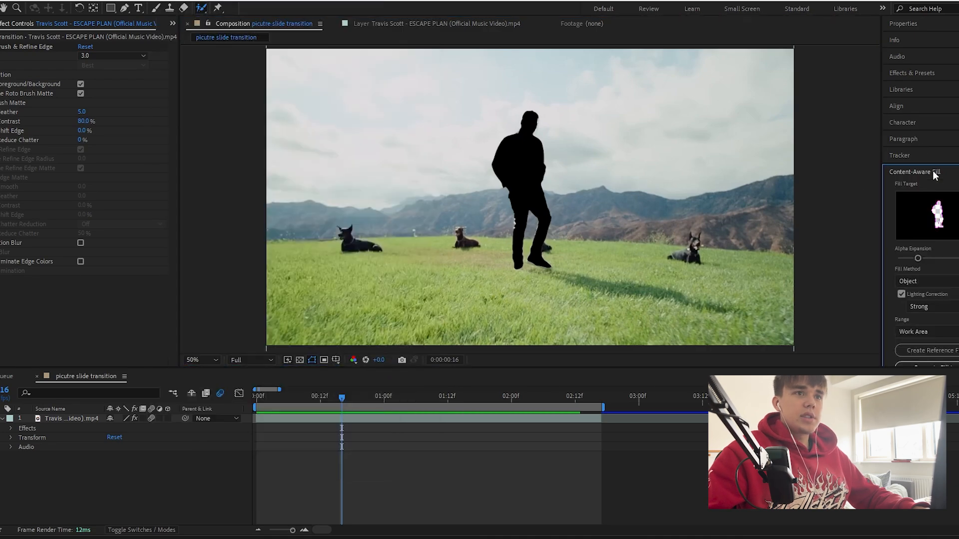
{"action": "scroll", "coordinate": [940, 278], "scroll_direction": "down", "scroll_amount": 3}
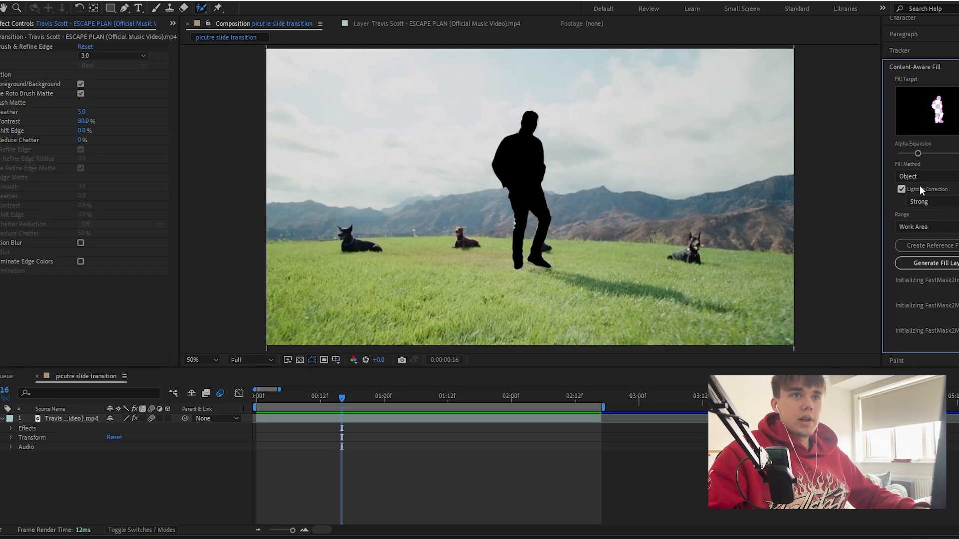
Set the scale of the Travis Scott footage layer to 137.3%
{"action": "left_click", "coordinate": [456, 418]}
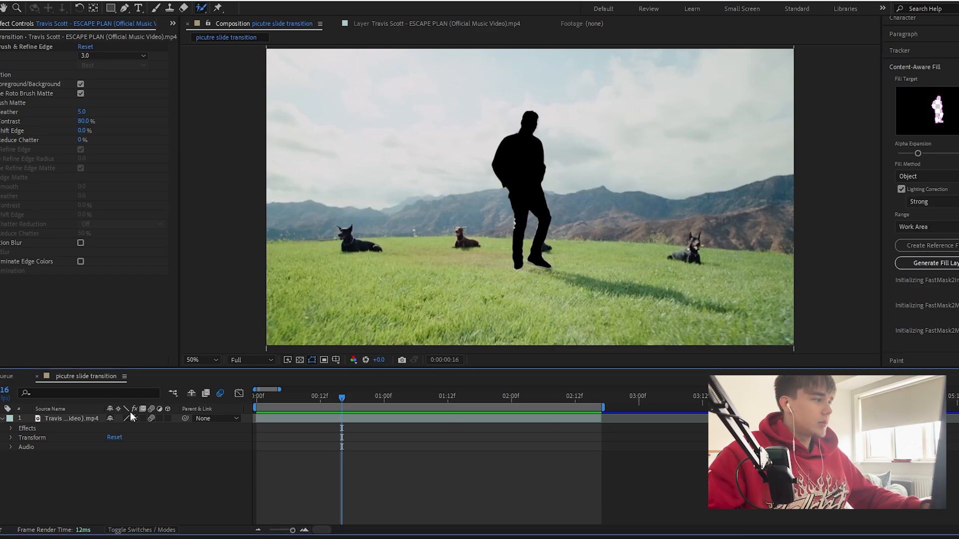
{"action": "key", "text": "s"}
{"action": "left_click_drag", "start_coordinate": [124, 428], "coordinate": [125, 428]}
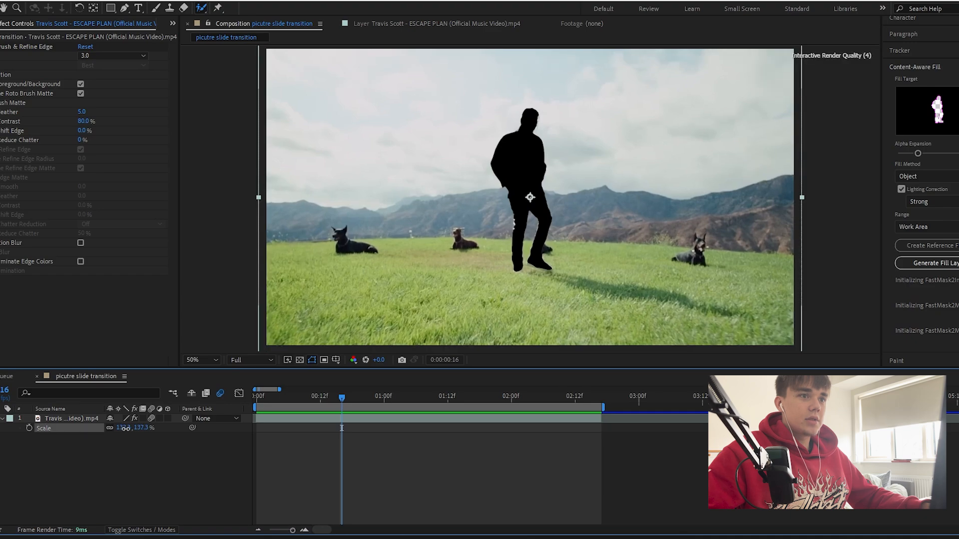
{"action": "left_click", "coordinate": [232, 458]}
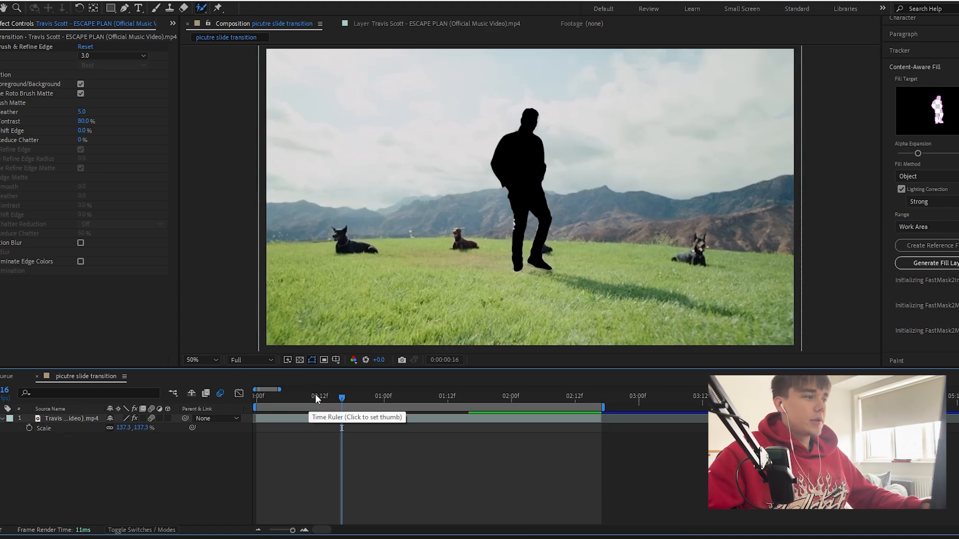
Generate a Content-Aware Fill layer for the footage with the playhead at the start of the composition
{"action": "left_click_drag", "start_coordinate": [315, 394], "coordinate": [257, 396]}
{"action": "left_click", "coordinate": [270, 416]}
{"action": "left_click", "coordinate": [930, 263]}
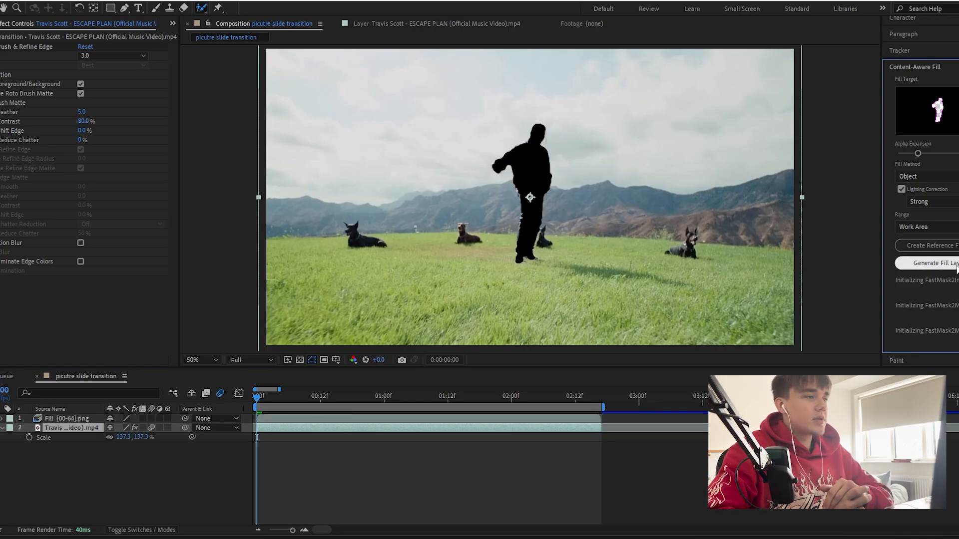
Examine the generated fill at several points in the clip, checking the sky and grass where the man was removed
{"action": "key", "text": "space"}
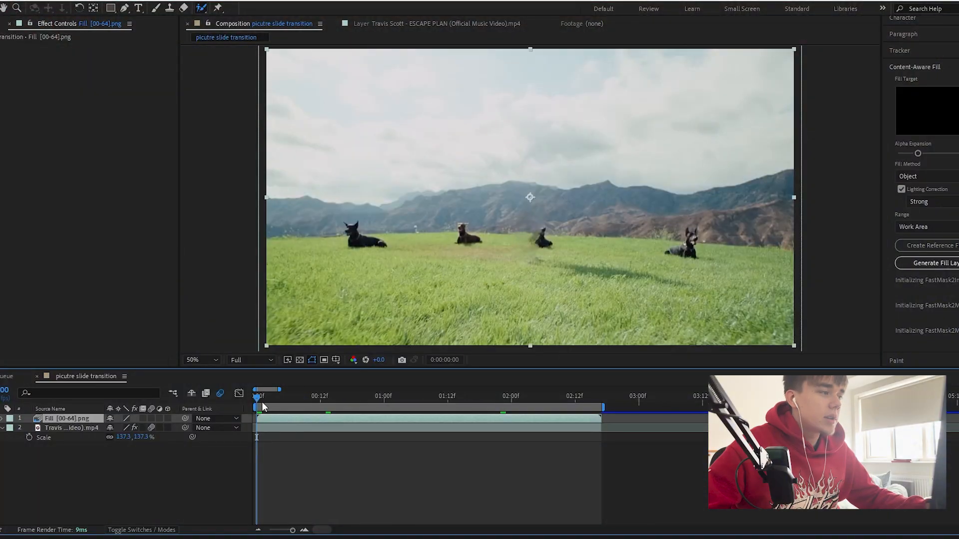
{"action": "left_click", "coordinate": [284, 400]}
{"action": "left_click_drag", "start_coordinate": [284, 405], "coordinate": [544, 427]}
{"action": "scroll", "coordinate": [517, 239], "scroll_direction": "up", "scroll_amount": 1}
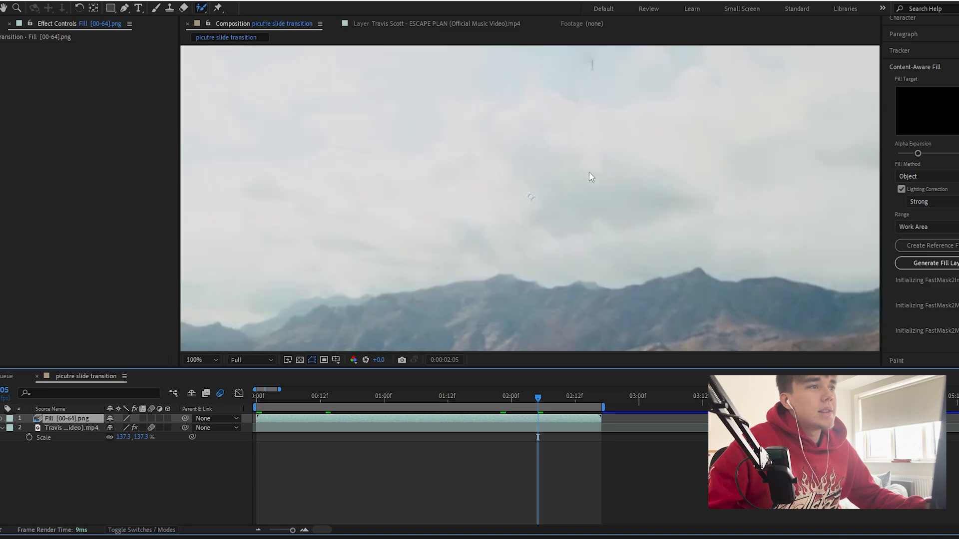
{"action": "scroll", "coordinate": [515, 235], "scroll_direction": "down", "scroll_amount": 3}
{"action": "scroll", "coordinate": [563, 275], "scroll_direction": "up", "scroll_amount": 2}
{"action": "left_click_drag", "start_coordinate": [538, 415], "coordinate": [411, 410]}
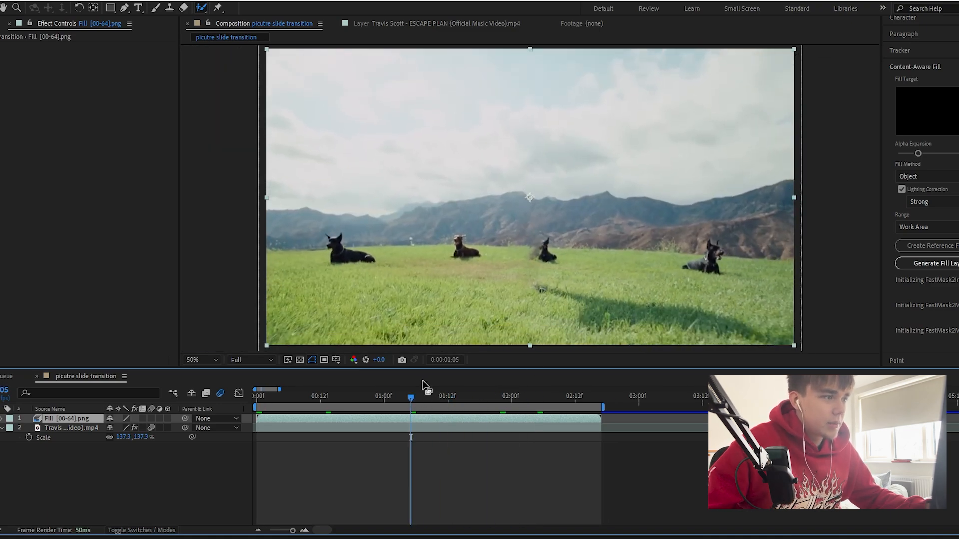
{"action": "left_click", "coordinate": [426, 396]}
{"action": "left_click_drag", "start_coordinate": [428, 407], "coordinate": [454, 403]}
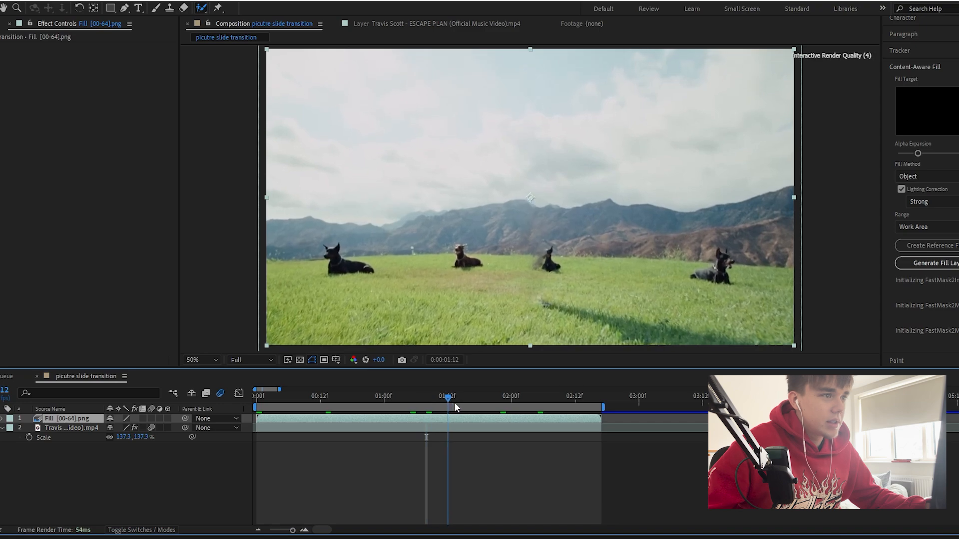
{"action": "scroll", "coordinate": [546, 282], "scroll_direction": "up", "scroll_amount": 2}
{"action": "scroll", "coordinate": [583, 327], "scroll_direction": "down", "scroll_amount": 2}
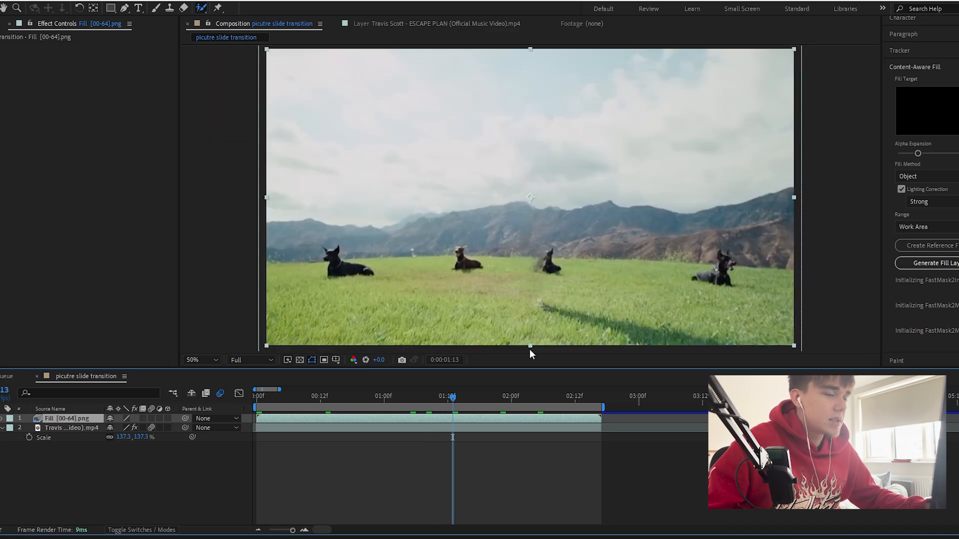
Duplicate the footage layer and move the copy above the fill layer
{"action": "mouse_move", "coordinate": [447, 402]}
{"action": "left_mouse_down"}
{"action": "mouse_move", "coordinate": [490, 400]}
{"action": "mouse_move", "coordinate": [347, 414]}
{"action": "left_mouse_up"}
{"action": "left_click", "coordinate": [372, 427]}
{"action": "key", "text": "ctrl+d"}
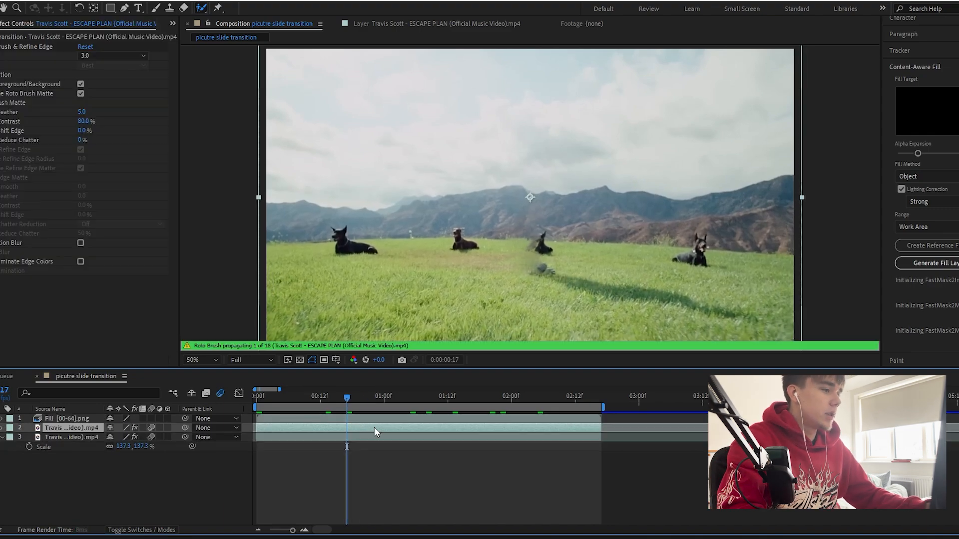
{"action": "key", "text": "ctrl+]"}
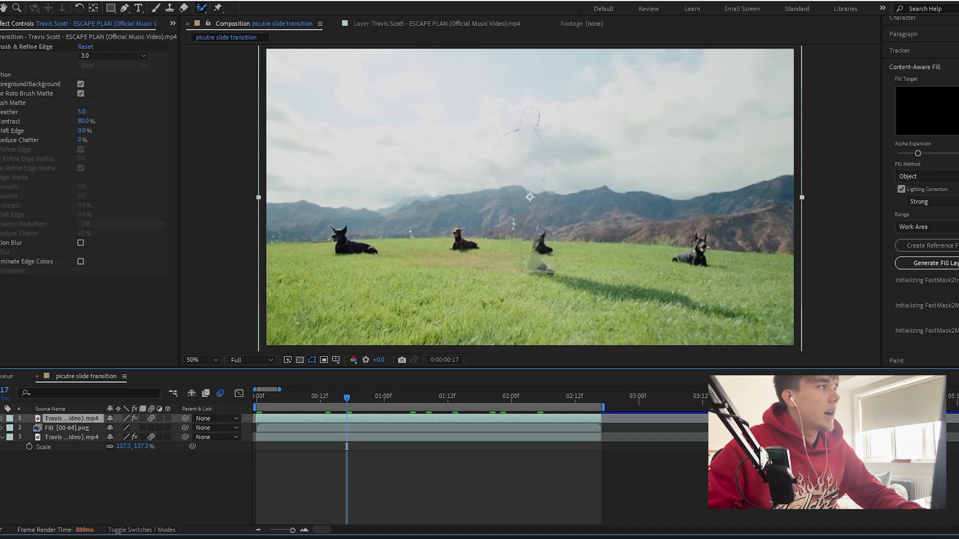
Turn off Invert Foreground/Background in the top footage layer's Roto Brush effect and check the cut-out on nearby frames
{"action": "left_click", "coordinate": [80, 85]}
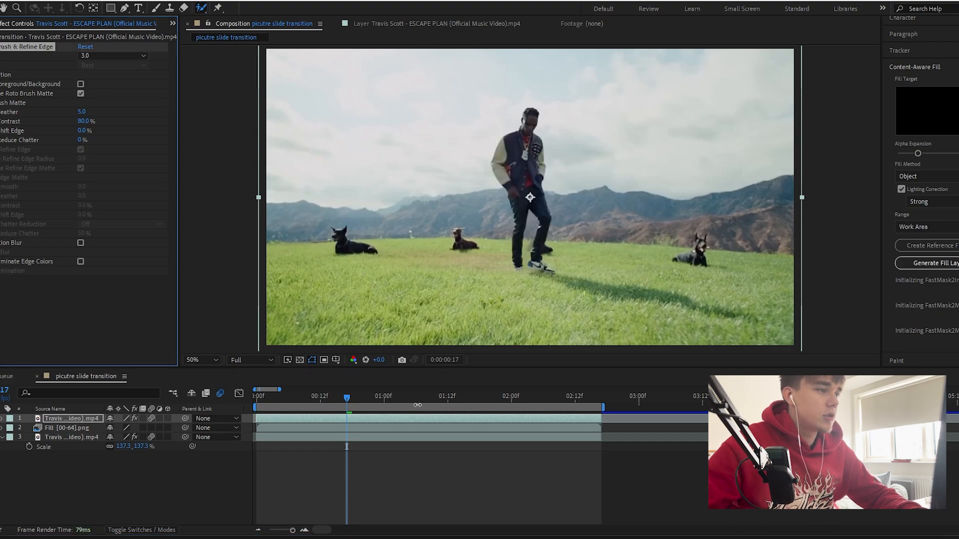
{"action": "left_click_drag", "start_coordinate": [345, 400], "coordinate": [369, 407]}
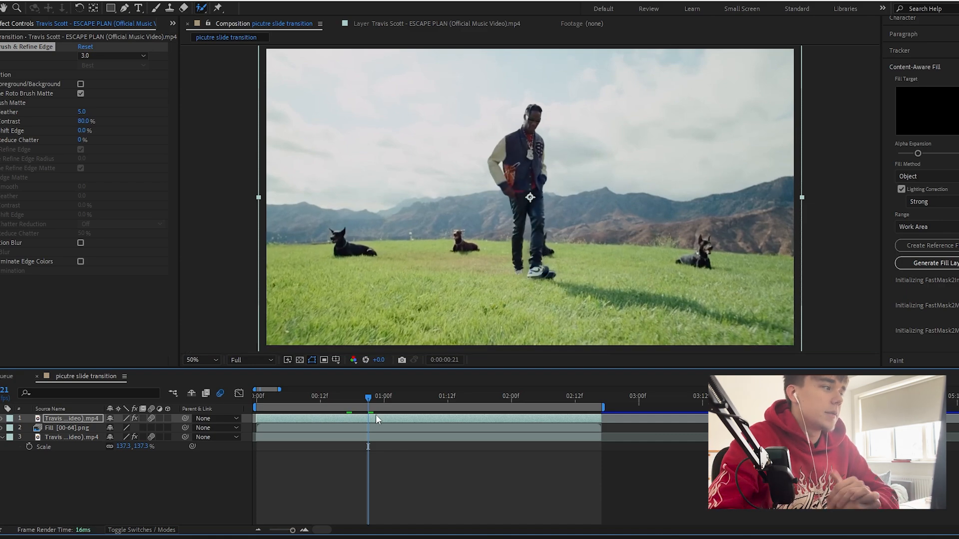
{"action": "left_click", "coordinate": [362, 400]}
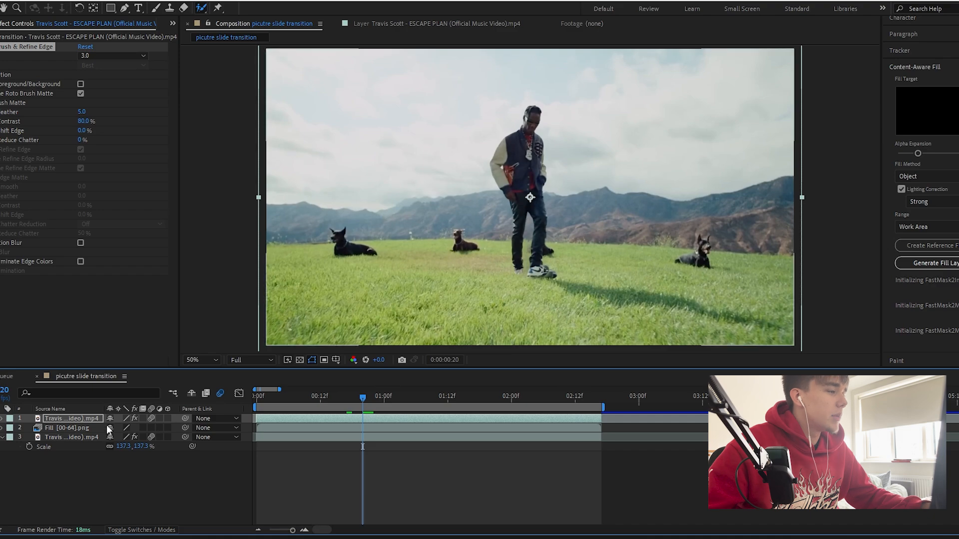
Animate the top footage layer's scale from 0% at 0:00:00:12 to 137.3% at 0:00:00:19
{"action": "left_click", "coordinate": [355, 399]}
{"action": "key", "text": "s"}
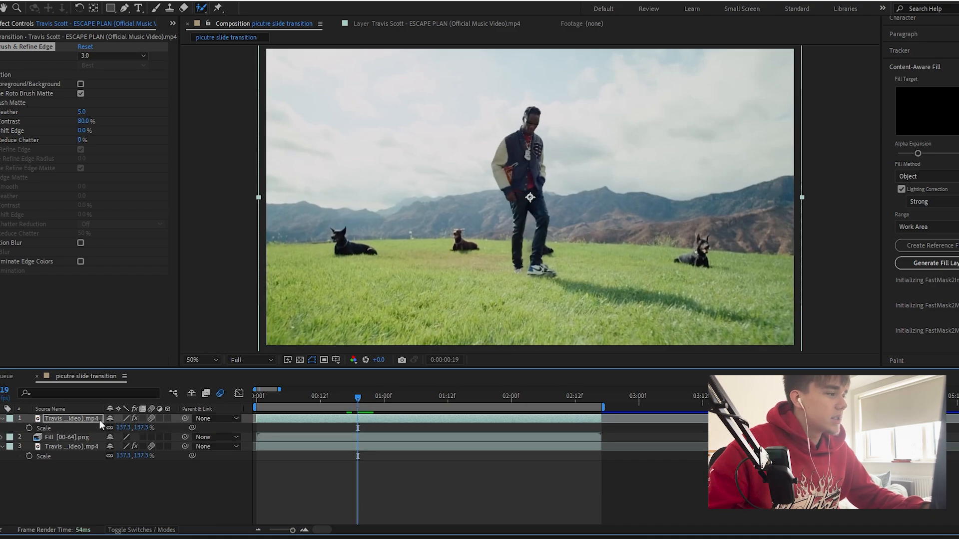
{"action": "left_click", "coordinate": [30, 428]}
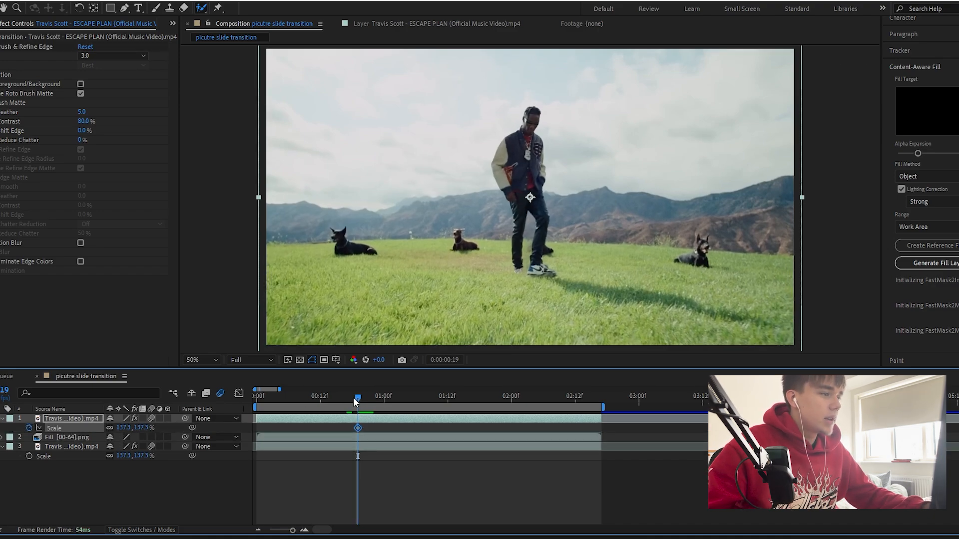
{"action": "left_click_drag", "start_coordinate": [353, 397], "coordinate": [320, 398]}
{"action": "left_click_drag", "start_coordinate": [122, 428], "coordinate": [364, 436]}
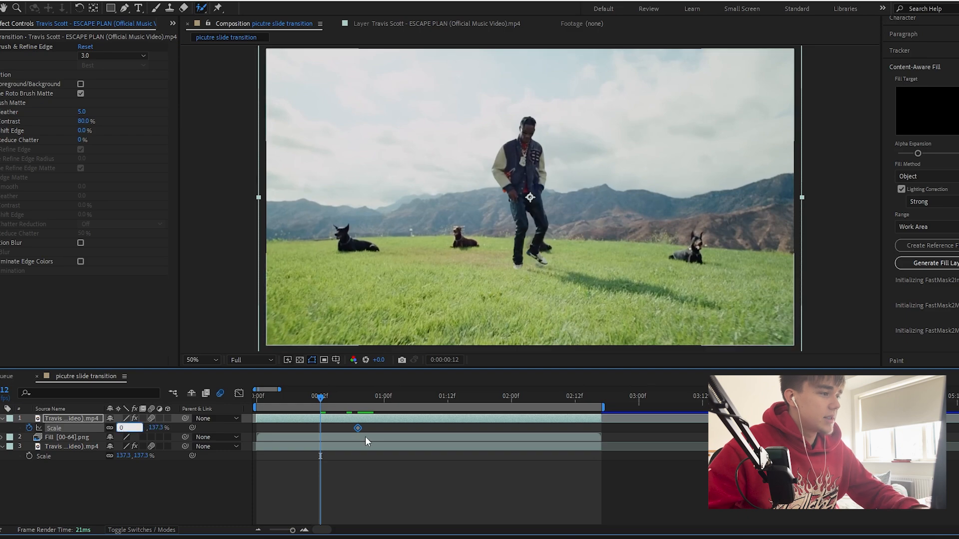
Apply Easy Ease to both scale keyframes of the top footage layer
{"action": "mouse_move", "coordinate": [321, 398]}
{"action": "left_mouse_down"}
{"action": "mouse_move", "coordinate": [355, 401]}
{"action": "mouse_move", "coordinate": [314, 399]}
{"action": "left_mouse_up"}
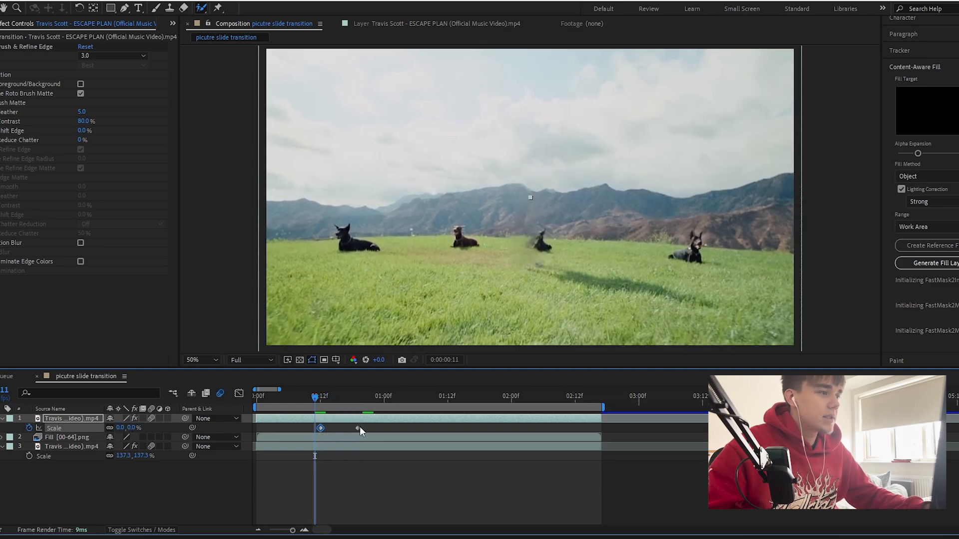
{"action": "left_click", "coordinate": [301, 430]}
{"action": "left_click_drag", "start_coordinate": [368, 430], "coordinate": [294, 425]}
{"action": "key", "text": "F9"}
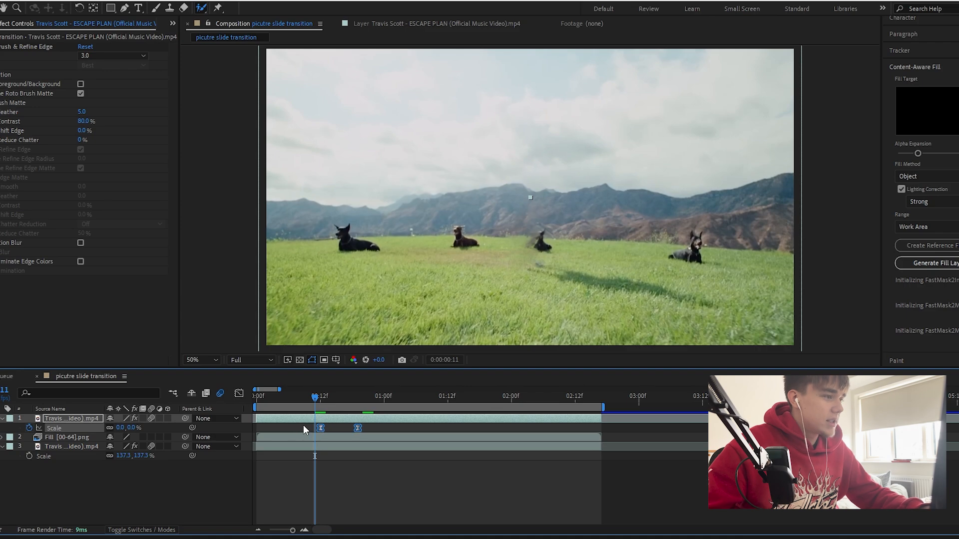
Preview the man's scale-up animation from just before its first keyframe
{"action": "left_click", "coordinate": [375, 483]}
{"action": "key", "text": "space"}
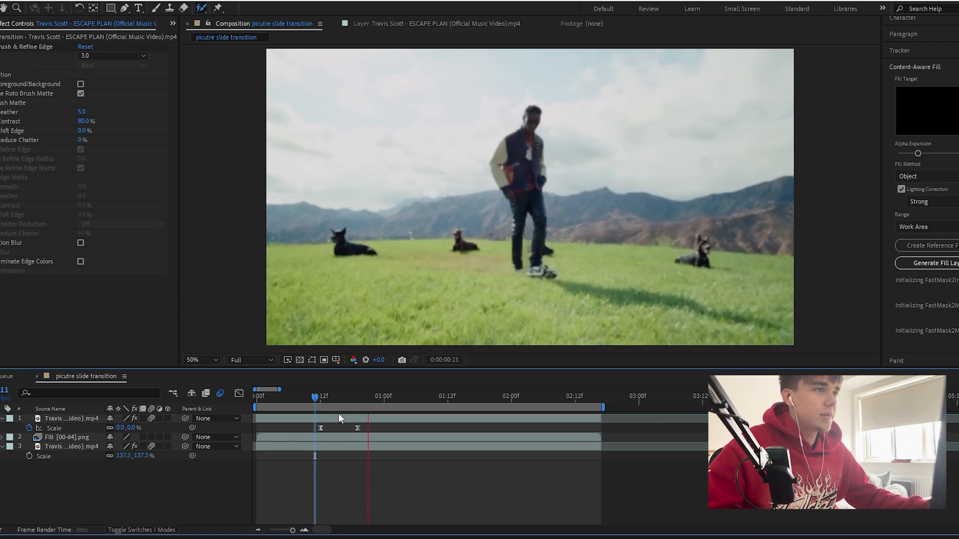
{"action": "left_click", "coordinate": [300, 400]}
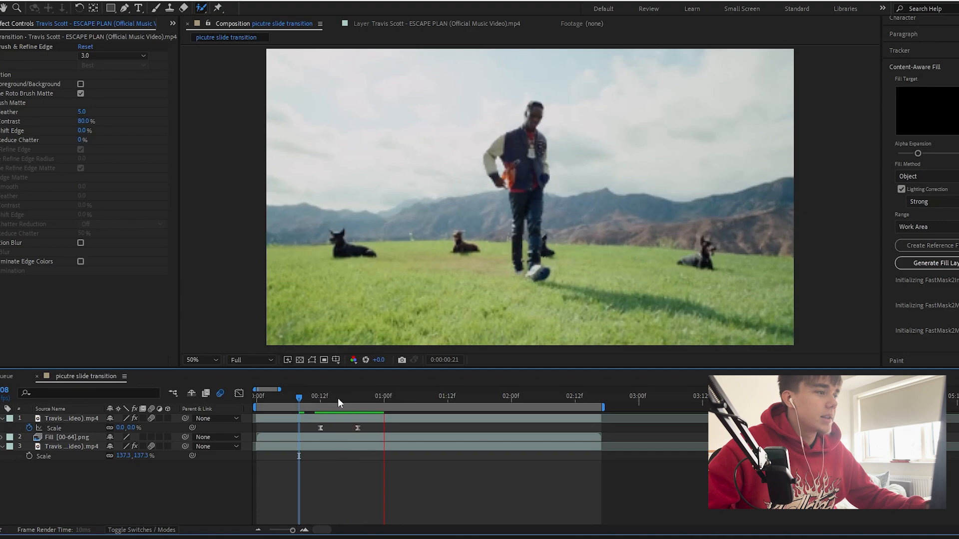
{"action": "left_click", "coordinate": [316, 402]}
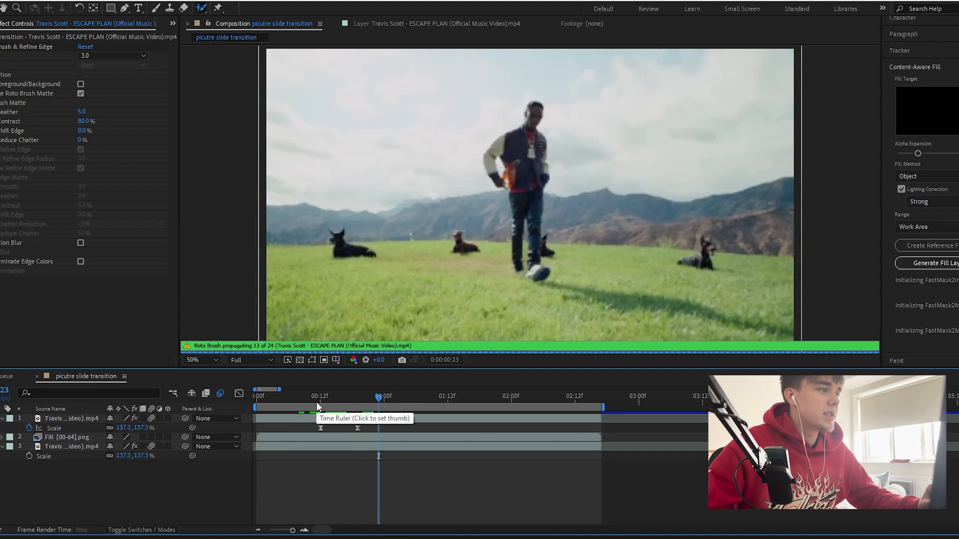
{"action": "left_click", "coordinate": [316, 401]}
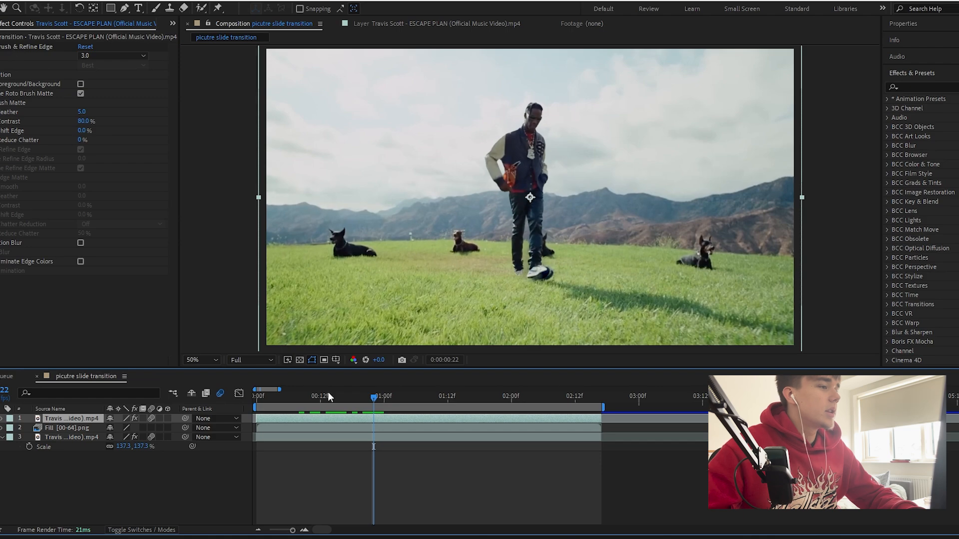
Remove the scale animation from the top footage layer and collapse its properties
{"action": "left_click", "coordinate": [52, 419]}
{"action": "key", "text": "s"}
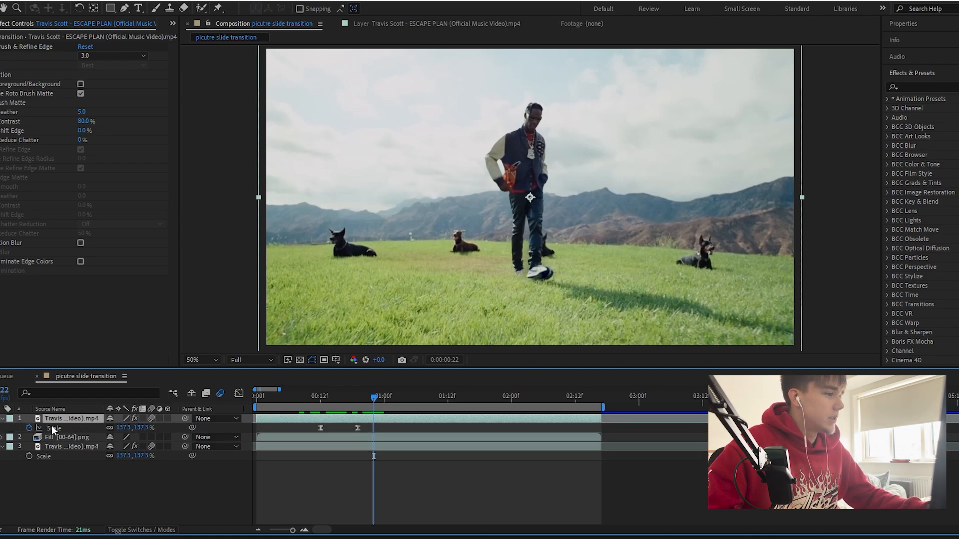
{"action": "left_click", "coordinate": [3, 419]}
Split the top footage layer at 0:00:00:16 and delete the part before the cut
{"action": "left_click_drag", "start_coordinate": [373, 398], "coordinate": [340, 424]}
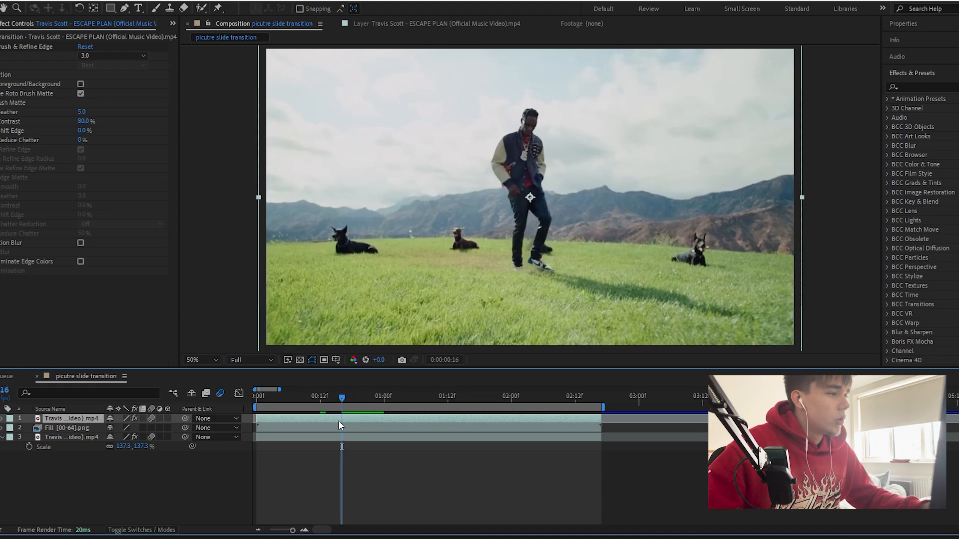
{"action": "key", "text": "ctrl+shift+d"}
{"action": "left_click", "coordinate": [333, 427]}
{"action": "key", "text": "Delete"}
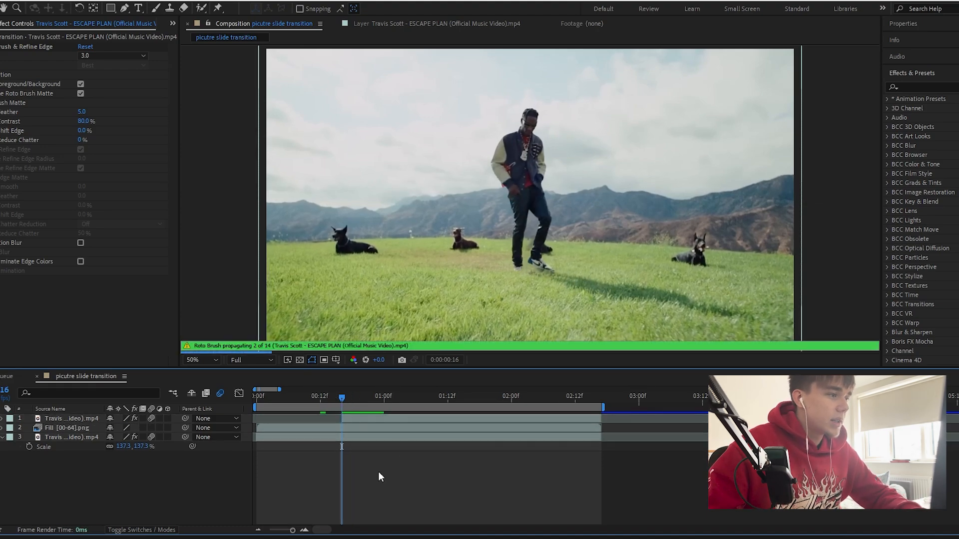
Split the top footage layer at 0:00:00:18 and trim the start of the remaining part to 0:00:00:21
{"action": "key", "text": "Page_Down"}
{"action": "key", "text": "="}
{"action": "key", "text": "Page_Down"}
{"action": "key", "text": "ctrl+shift+d"}
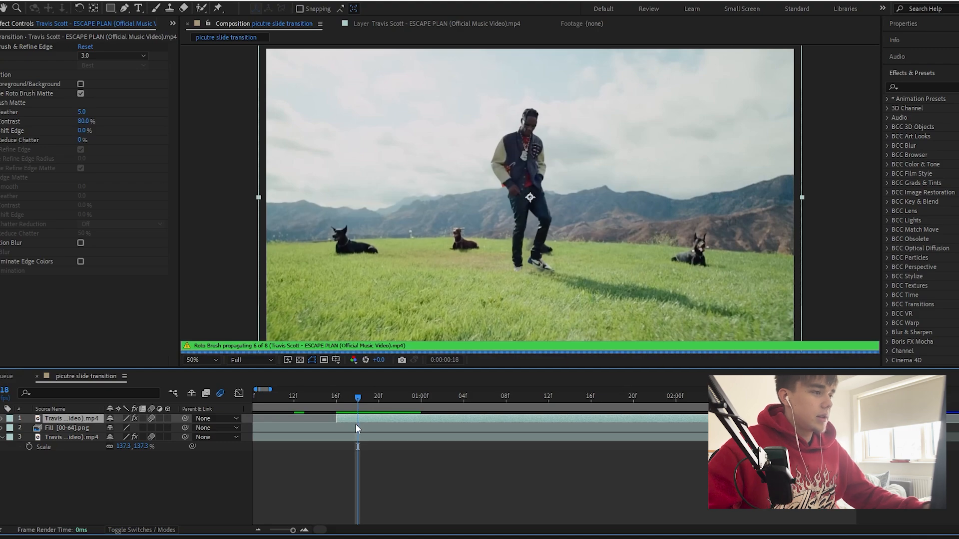
{"action": "left_click_drag", "start_coordinate": [357, 421], "coordinate": [390, 421]}
{"action": "left_click", "coordinate": [389, 401]}
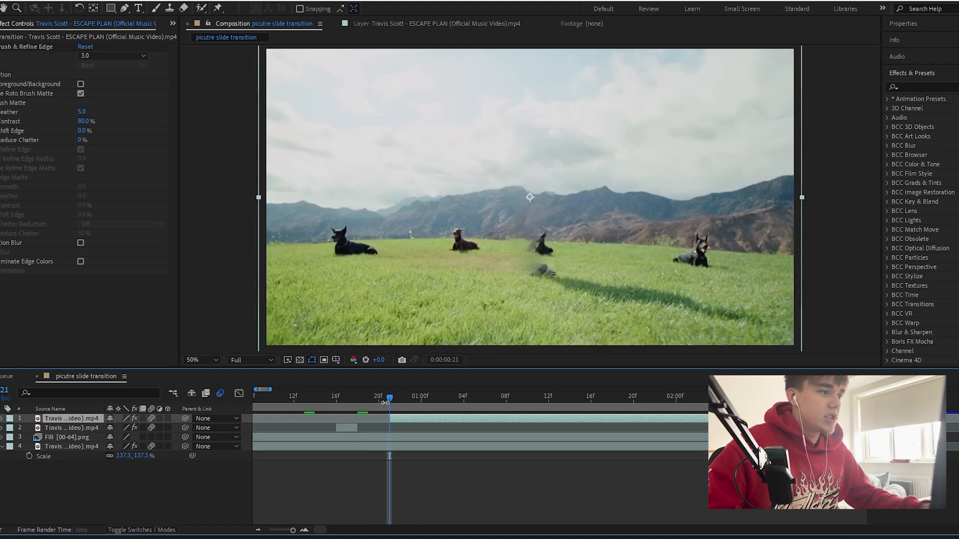
Split the remaining footage just after 0:00:00:21 and at 0:00:01:01, then delete the piece between the cuts
{"action": "left_click", "coordinate": [403, 401]}
{"action": "key", "text": "ctrl+shift+d"}
{"action": "left_click", "coordinate": [431, 400]}
{"action": "key", "text": "ctrl+shift+d"}
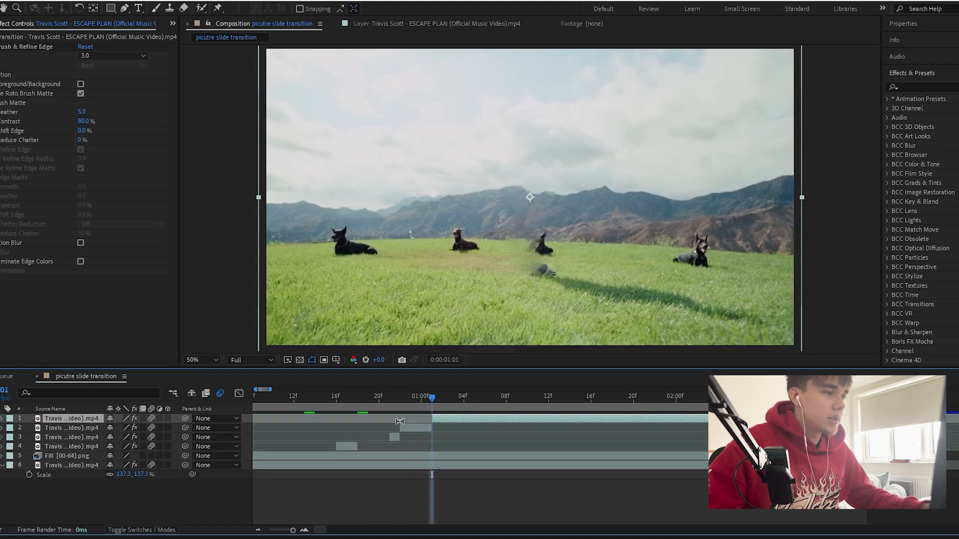
{"action": "key", "text": "Delete"}
Cut the remaining footage at 0:00:01:04 and onward to 0:00:01:19 into short pieces separated by gaps
{"action": "left_click", "coordinate": [463, 401]}
{"action": "left_click", "coordinate": [469, 419]}
{"action": "key", "text": "ctrl+shift+d"}
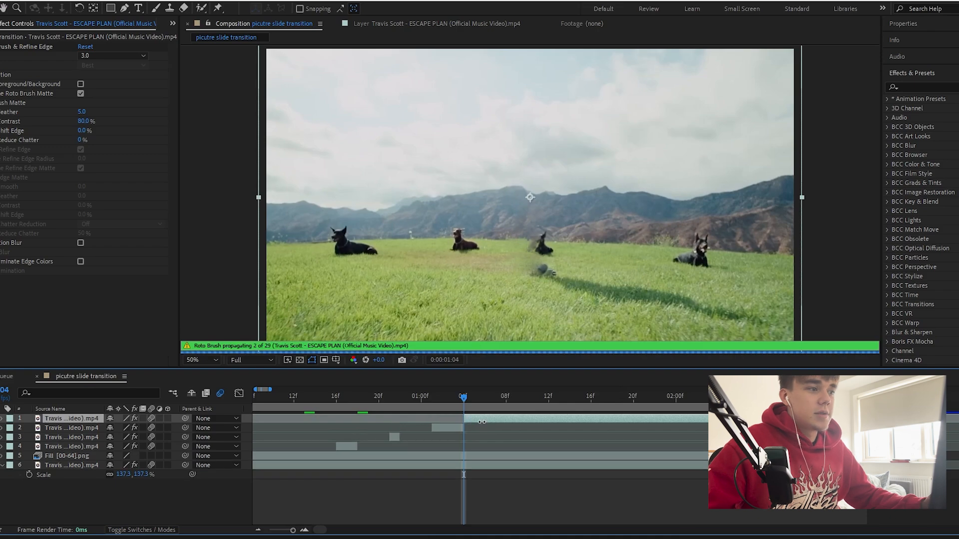
{"action": "left_click_drag", "start_coordinate": [465, 420], "coordinate": [660, 418]}
{"action": "left_click", "coordinate": [539, 401]}
{"action": "key", "text": "ctrl+shift+d"}
{"action": "key", "text": "ctrl+shift+d"}
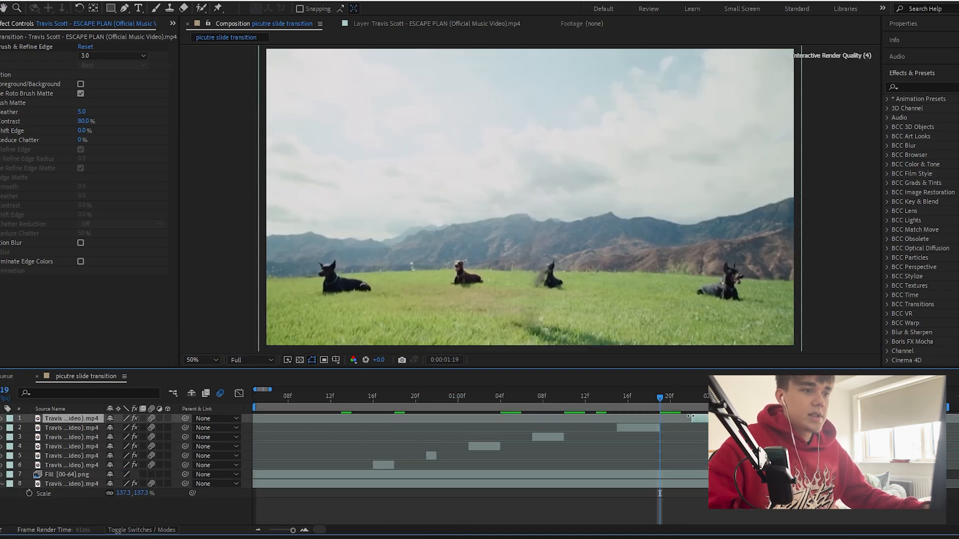
Preview the flickering appearance of the man across the chopped footage pieces and select the last piece
{"action": "key", "text": "minus"}
{"action": "key", "text": "comma"}
{"action": "key", "text": "comma"}
{"action": "key", "text": "space"}
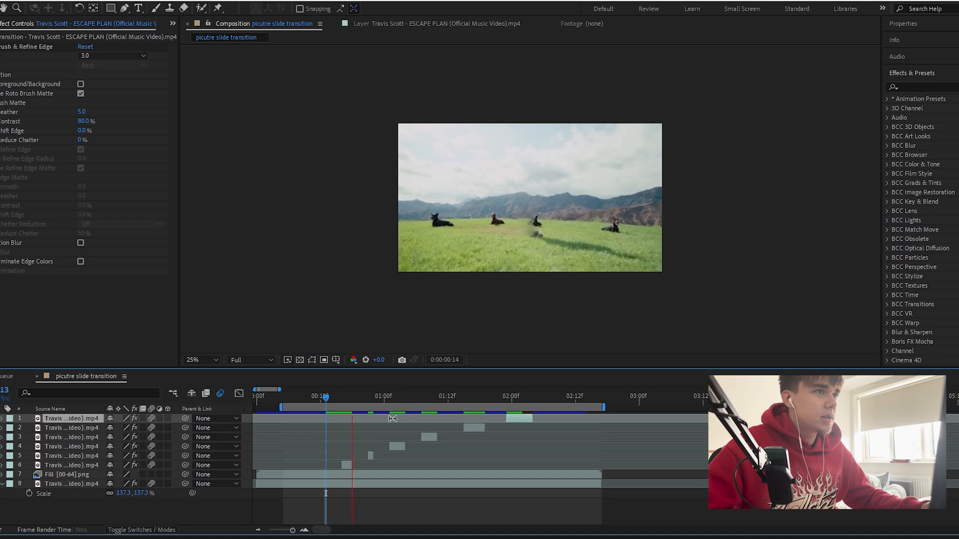
{"action": "left_click", "coordinate": [519, 422]}
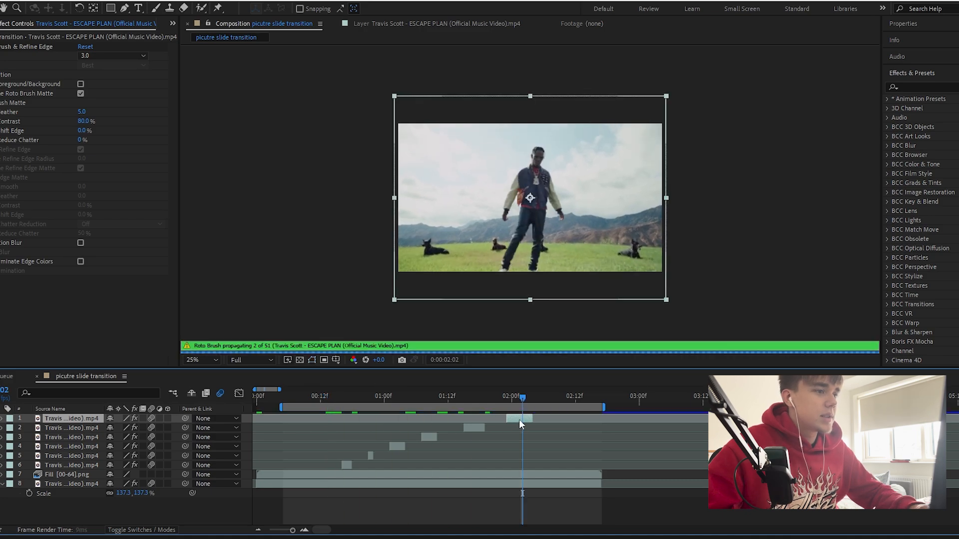
Delete all chopped footage pieces except the first and extend that piece back over the full length of the footage
{"action": "key", "text": "Delete"}
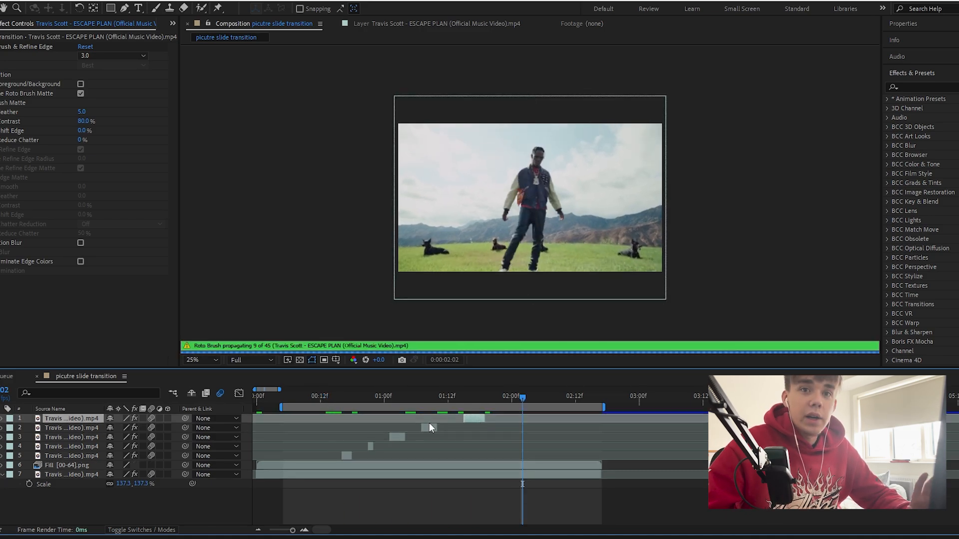
{"action": "key", "text": "Delete"}
{"action": "left_click", "coordinate": [427, 422]}
{"action": "key", "text": "Delete"}
{"action": "left_click", "coordinate": [400, 421]}
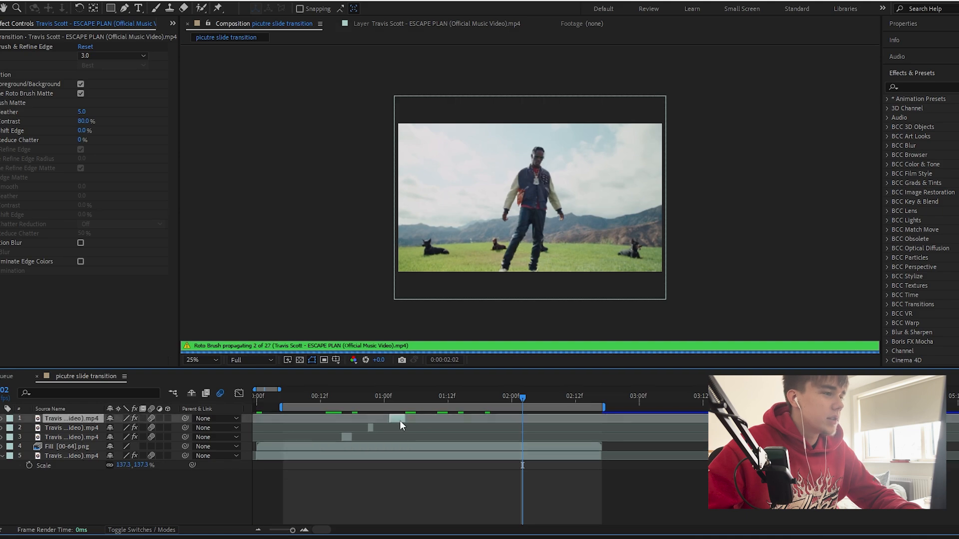
{"action": "key", "text": "Delete"}
{"action": "left_click", "coordinate": [370, 422]}
{"action": "key", "text": "Delete"}
{"action": "left_click_drag", "start_coordinate": [351, 419], "coordinate": [601, 418]}
{"action": "mouse_move", "coordinate": [342, 418]}
{"action": "left_mouse_down"}
{"action": "mouse_move", "coordinate": [271, 418]}
{"action": "mouse_move", "coordinate": [255, 407]}
{"action": "left_mouse_up"}
Keyframe the top footage layer's Position at 960, 540 at 0:00:00:22 and at 960, -358 at 0:00:00:15
{"action": "left_click", "coordinate": [374, 396]}
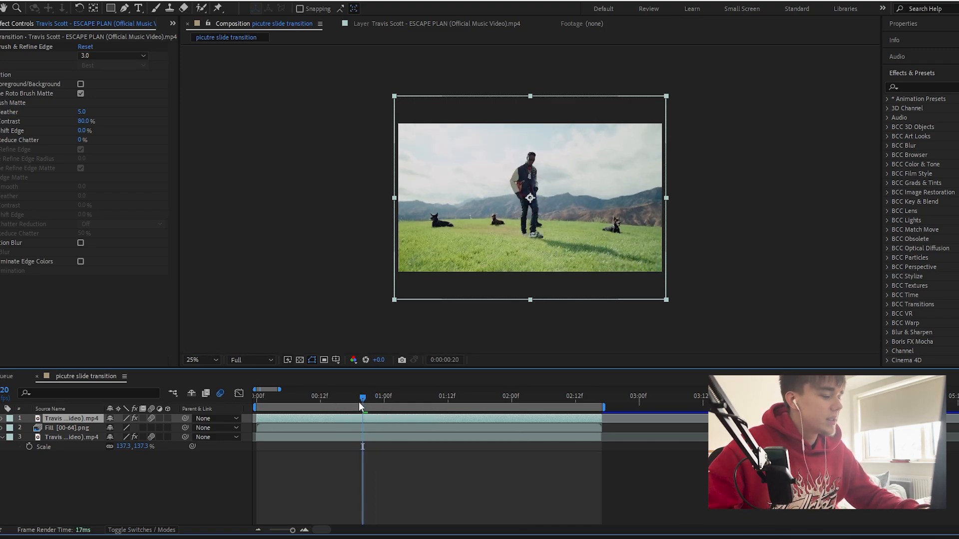
{"action": "key", "text": "alt+shift+p"}
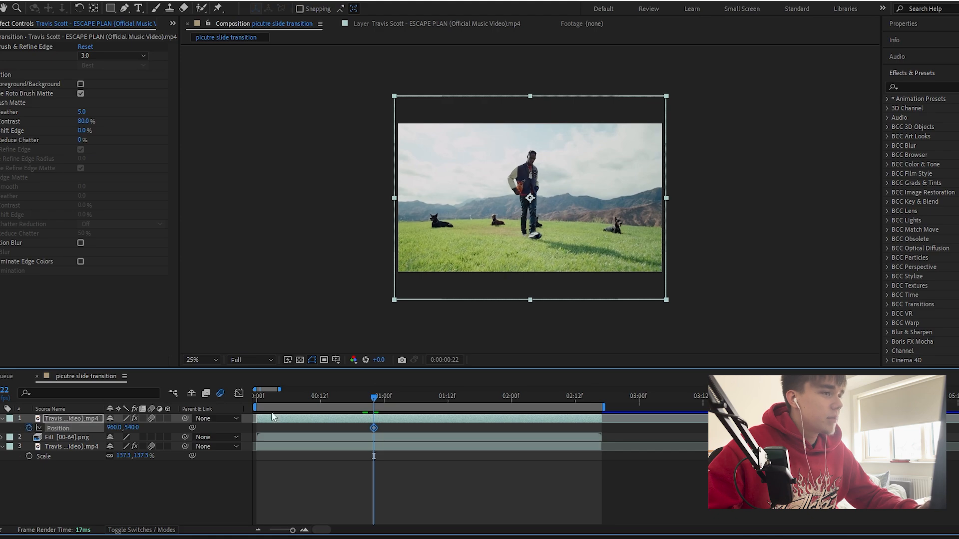
{"action": "scroll", "coordinate": [514, 199], "scroll_direction": "up", "scroll_amount": 2}
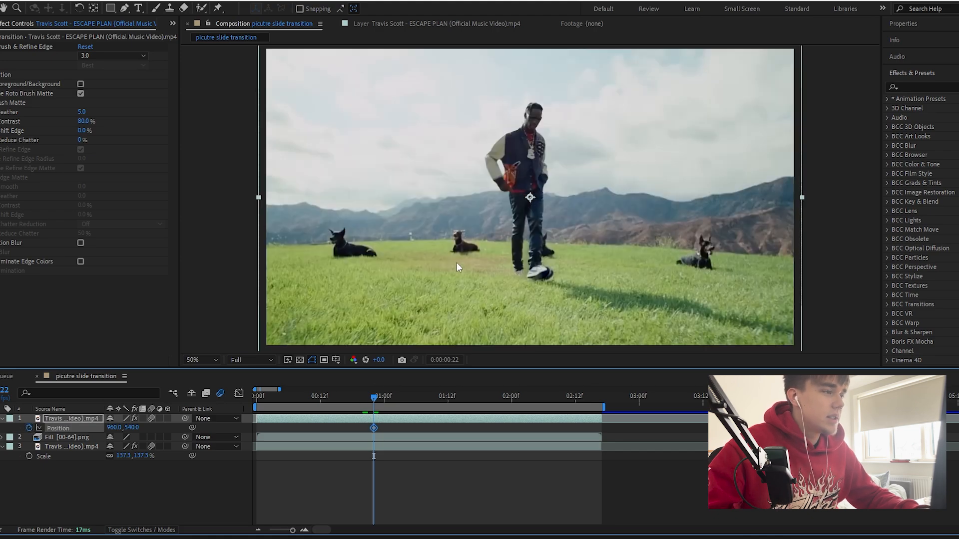
{"action": "scroll", "coordinate": [456, 262], "scroll_direction": "down", "scroll_amount": 2}
{"action": "left_click_drag", "start_coordinate": [367, 397], "coordinate": [336, 397]}
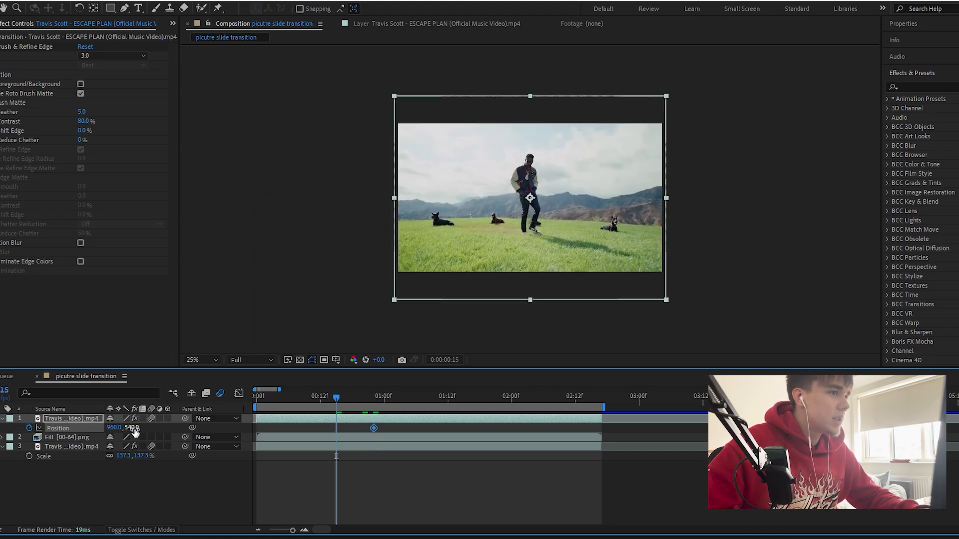
{"action": "mouse_move", "coordinate": [134, 428]}
{"action": "left_mouse_down"}
{"action": "mouse_move", "coordinate": [117, 426]}
{"action": "mouse_move", "coordinate": [132, 429]}
{"action": "mouse_move", "coordinate": [125, 443]}
{"action": "mouse_move", "coordinate": [127, 425]}
{"action": "left_mouse_up"}
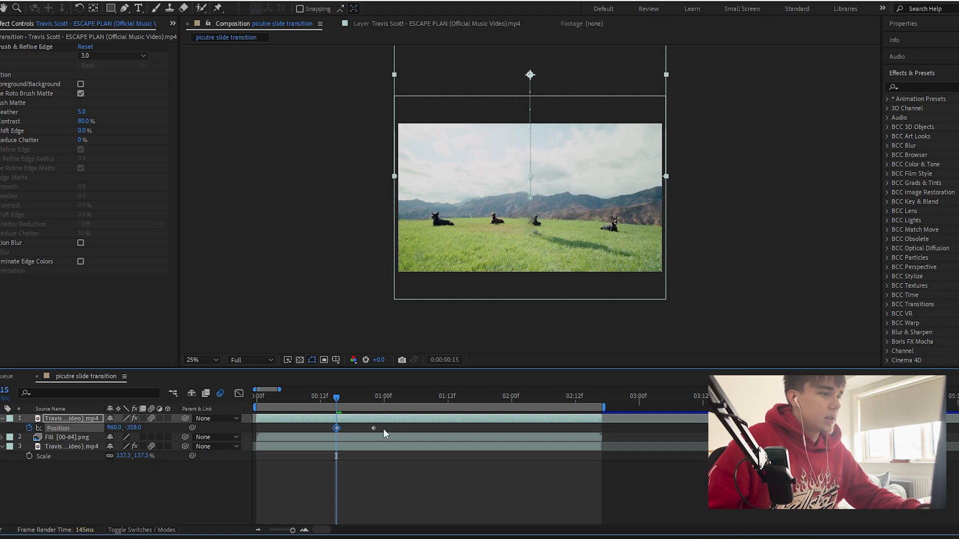
Apply Easy Ease to both Position keyframes, inspect the frame at 0:00:01:03 and collapse the layer properties
{"action": "left_click_drag", "start_coordinate": [383, 434], "coordinate": [295, 429]}
{"action": "key", "text": "F9"}
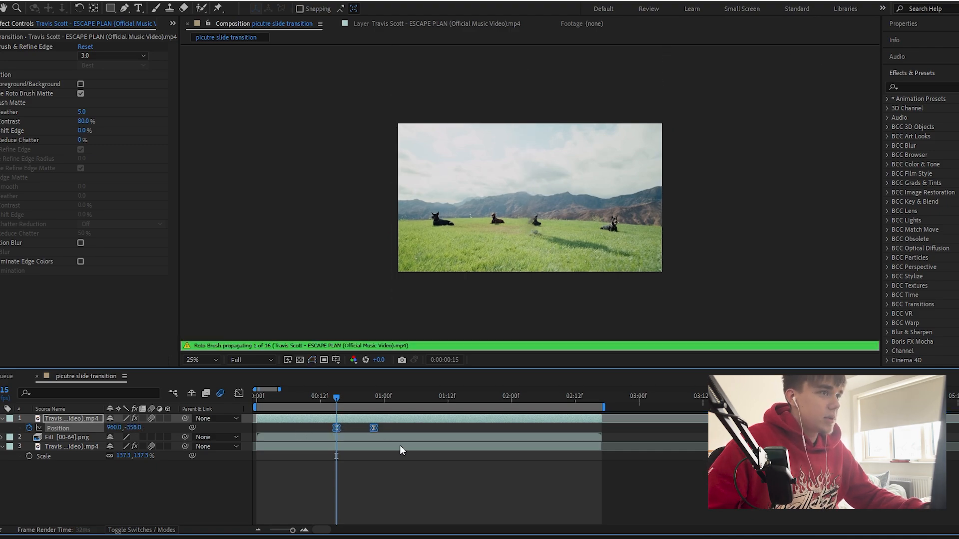
{"action": "left_click", "coordinate": [426, 522]}
{"action": "left_click_drag", "start_coordinate": [336, 398], "coordinate": [399, 397]}
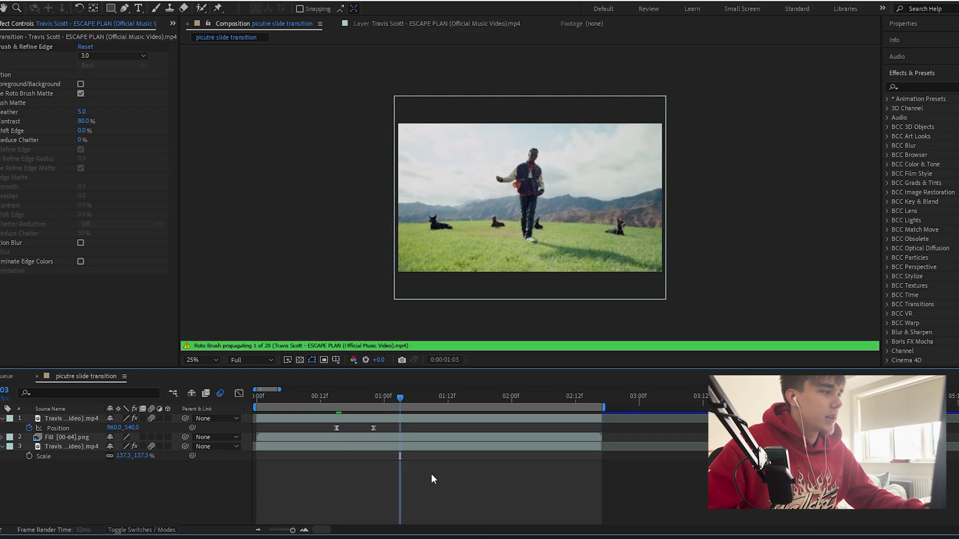
{"action": "key", "text": "u"}
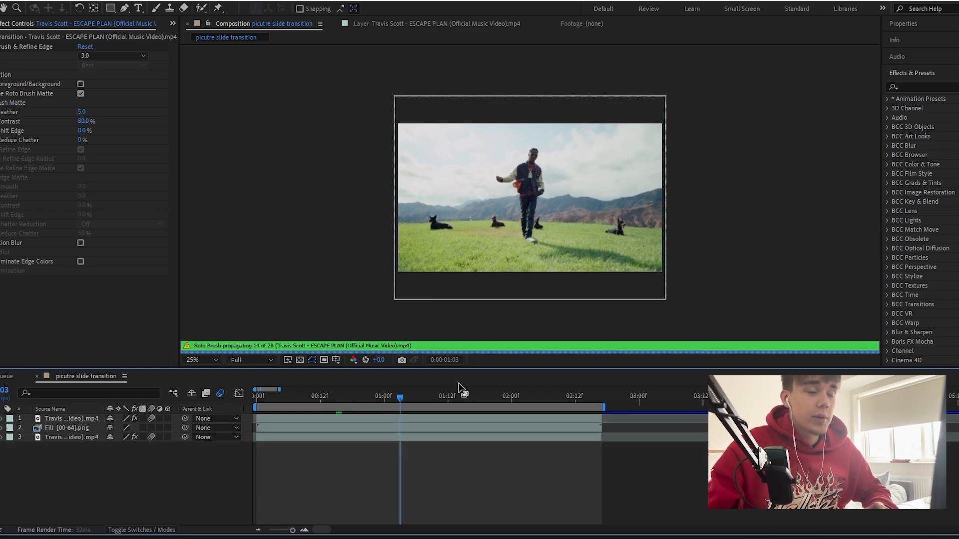
{"action": "key", "text": "."}
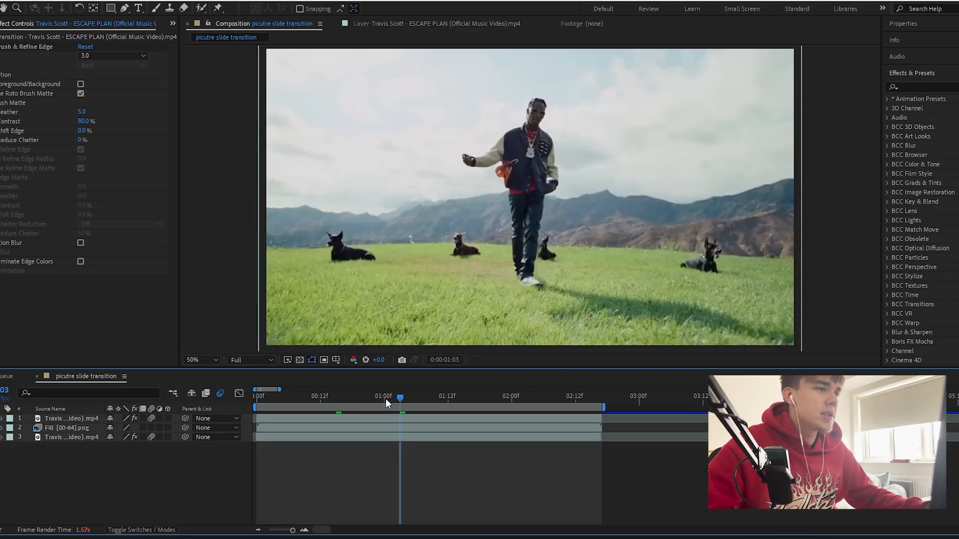
Add an adjustment layer above the footage and trim its start to 0:00:00:16
{"action": "left_click_drag", "start_coordinate": [386, 398], "coordinate": [340, 400]}
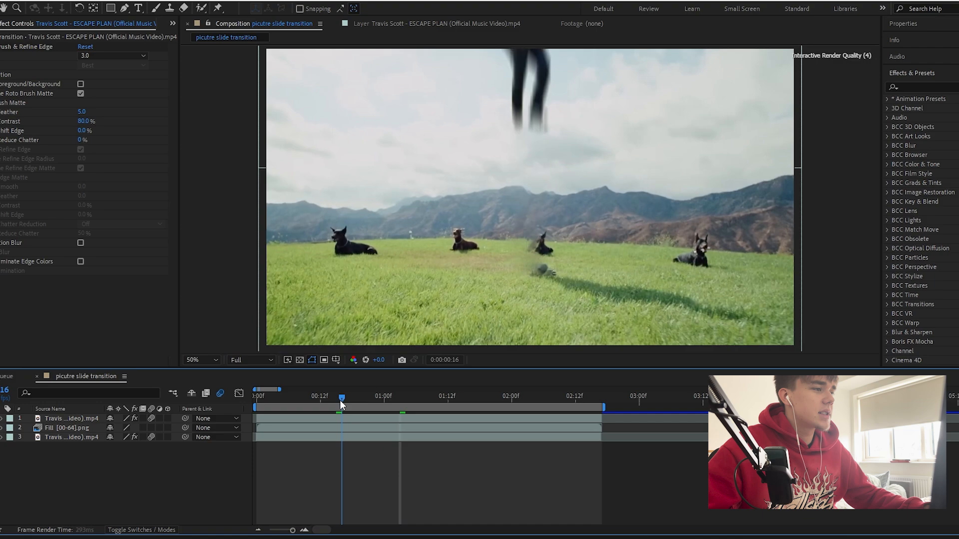
{"action": "right_click", "coordinate": [247, 421]}
{"action": "mouse_move", "coordinate": [300, 284]}
{"action": "left_click", "coordinate": [449, 375]}
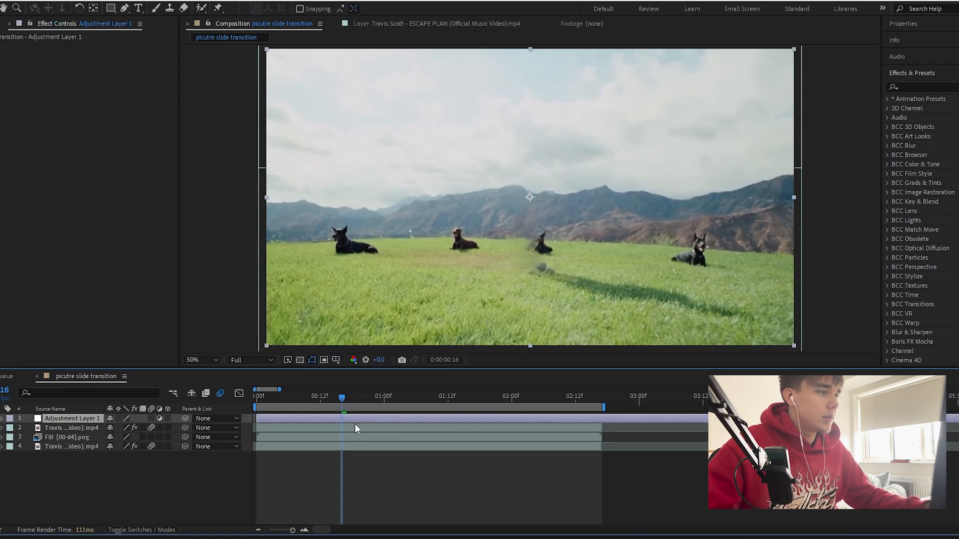
{"action": "key", "text": "alt+bracketleft"}
{"action": "left_click", "coordinate": [354, 426]}
Search the effects for "shake", apply S_Shake to the adjustment layer and enable the effect's motion blur
{"action": "left_click", "coordinate": [924, 86]}
{"action": "type", "text": "s"}
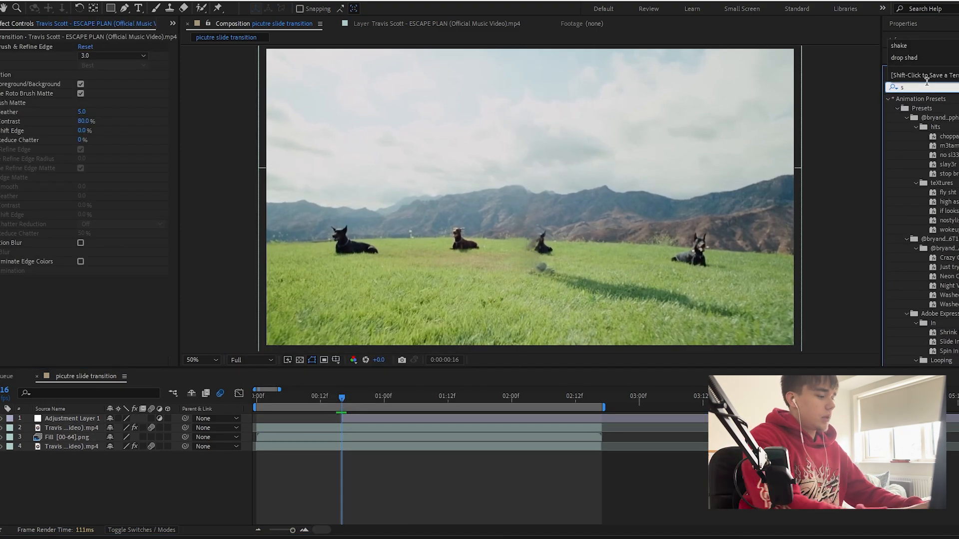
{"action": "type", "text": "hake"}
{"action": "left_click_drag", "start_coordinate": [923, 183], "coordinate": [364, 398]}
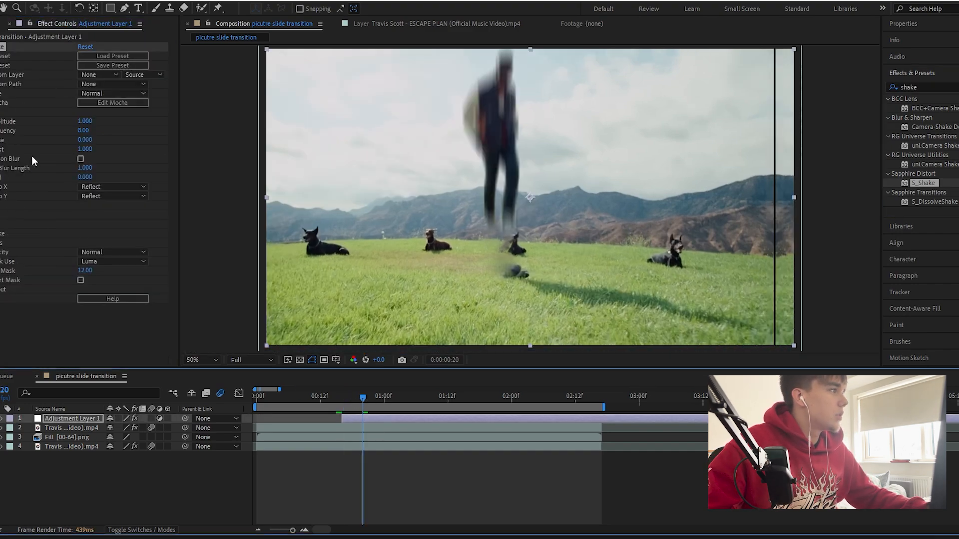
{"action": "left_click", "coordinate": [81, 159]}
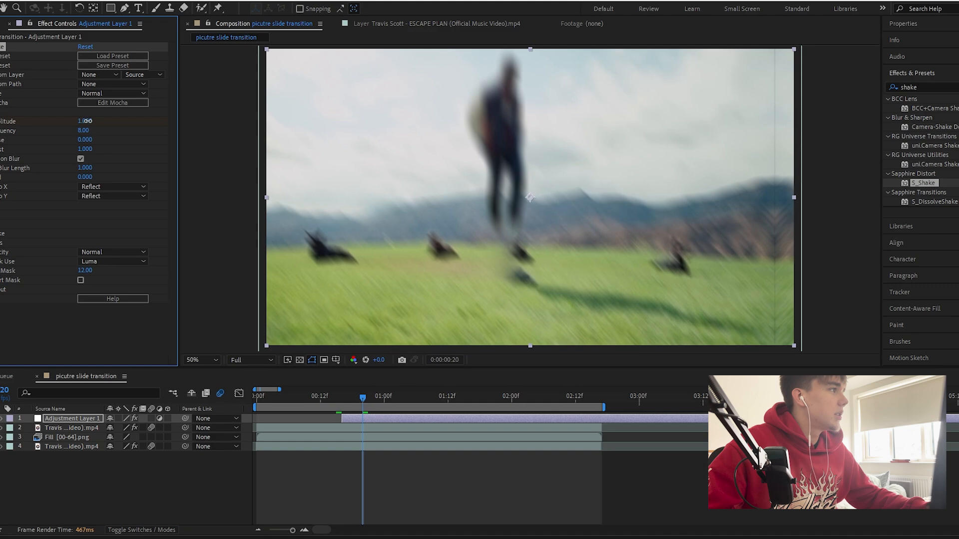
Keyframe the S_Shake Amplitude from 0 at 0:00:00:21 up to 0.570 at 0:00:00:23
{"action": "left_click_drag", "start_coordinate": [88, 121], "coordinate": [67, 122]}
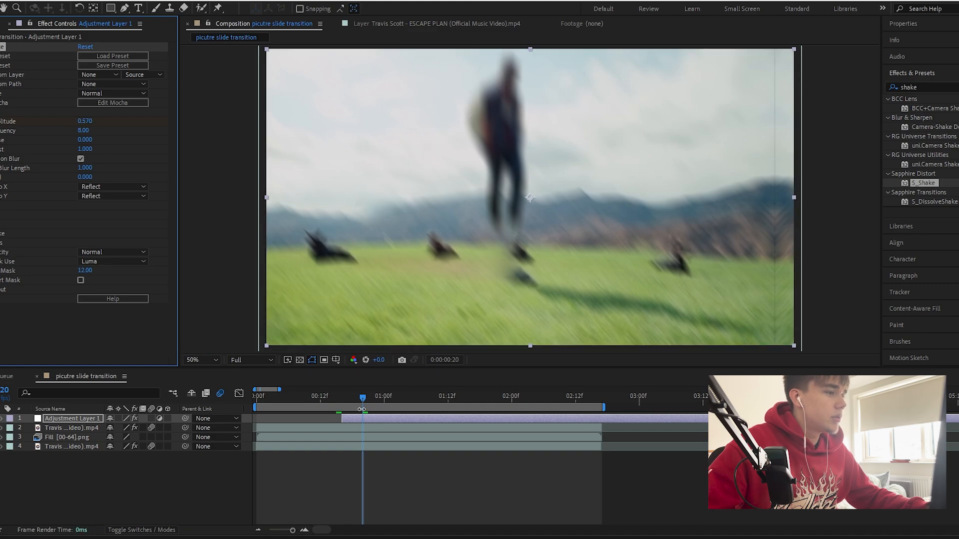
{"action": "left_click_drag", "start_coordinate": [373, 398], "coordinate": [362, 398]}
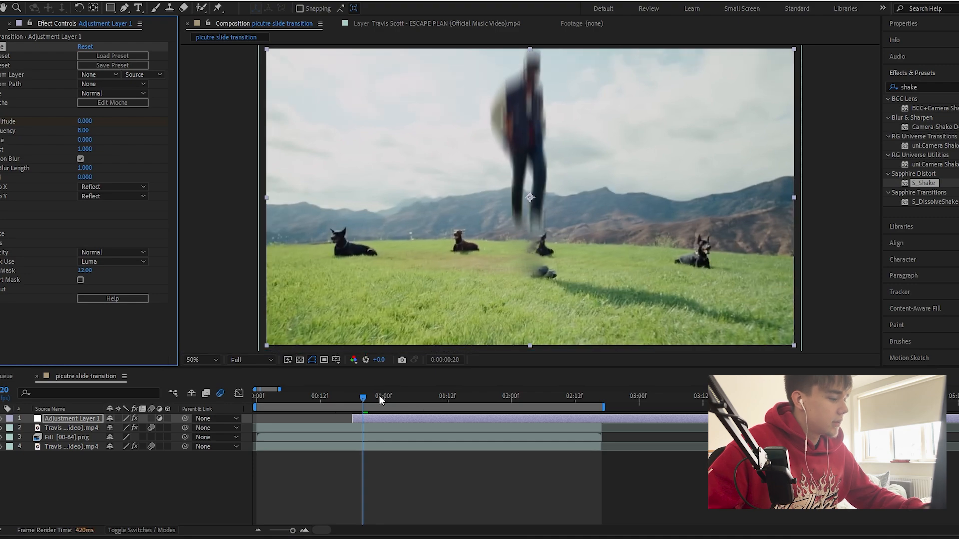
{"action": "key", "text": "u"}
{"action": "left_click_drag", "start_coordinate": [364, 399], "coordinate": [386, 421]}
Keyframe the S_Shake Amplitude down to 0 at 0:00:01:15 and set its Frequency to 4.20
{"action": "key", "text": "equal"}
{"action": "key", "text": "space"}
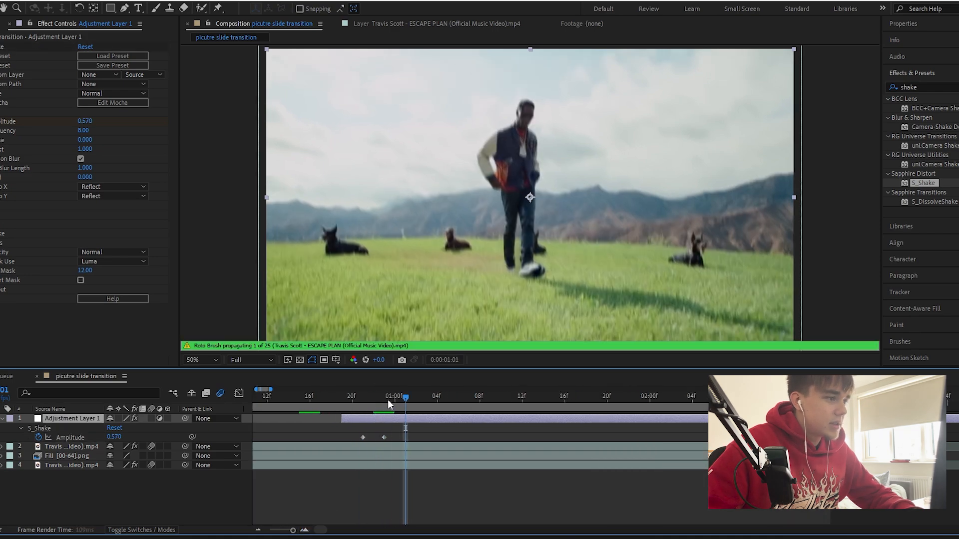
{"action": "left_click_drag", "start_coordinate": [74, 121], "coordinate": [166, 195]}
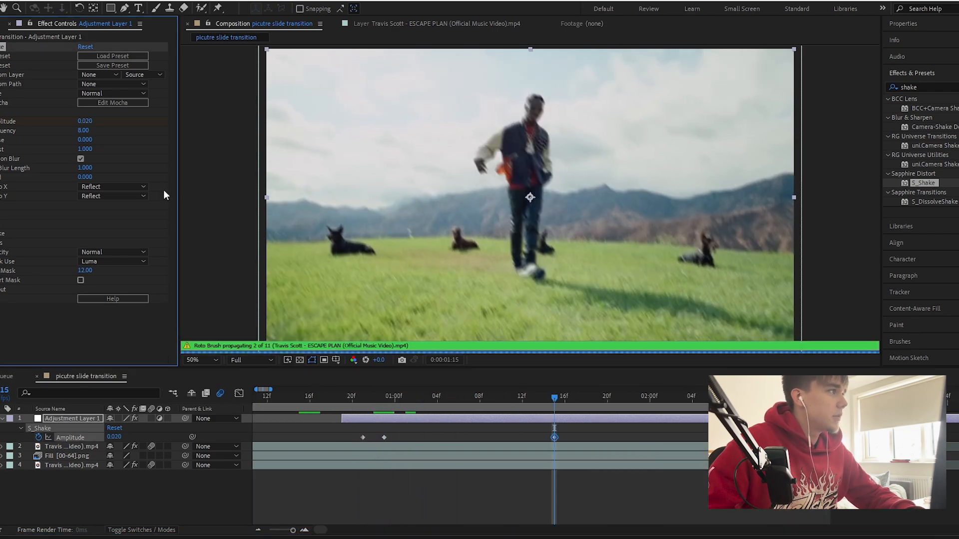
{"action": "left_click_drag", "start_coordinate": [86, 122], "coordinate": [60, 132]}
Preview the man's drop into the frame together with the shake, starting before the adjustment layer
{"action": "left_click", "coordinate": [361, 397]}
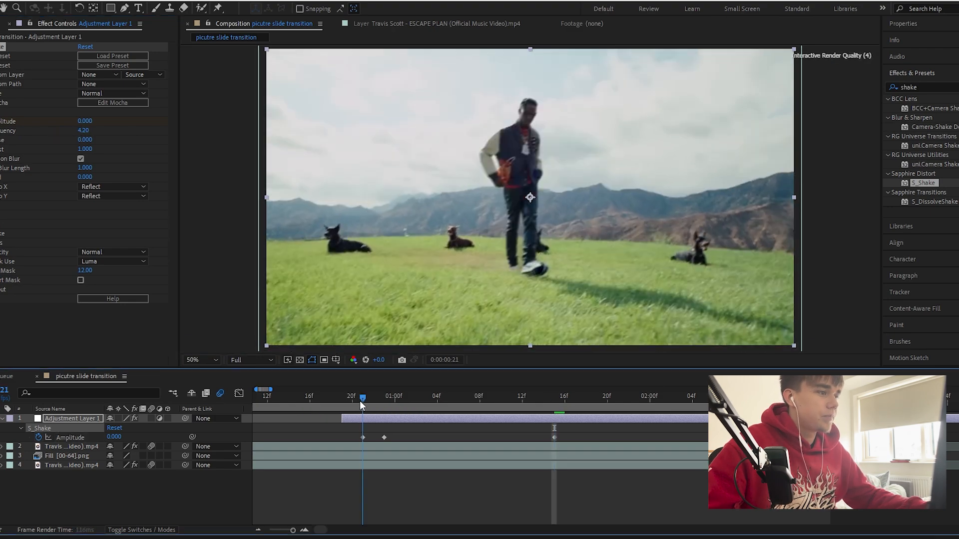
{"action": "key", "text": "space"}
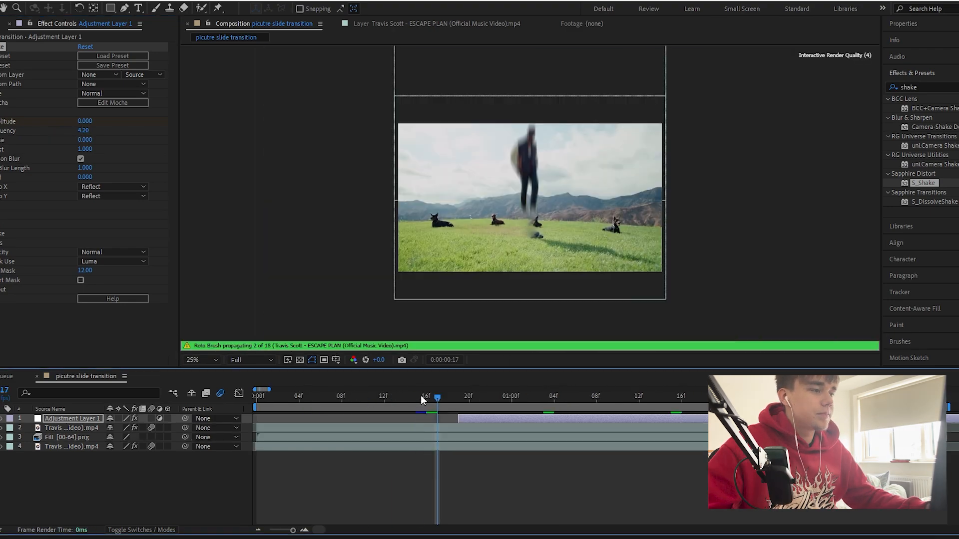
{"action": "left_click", "coordinate": [314, 399]}
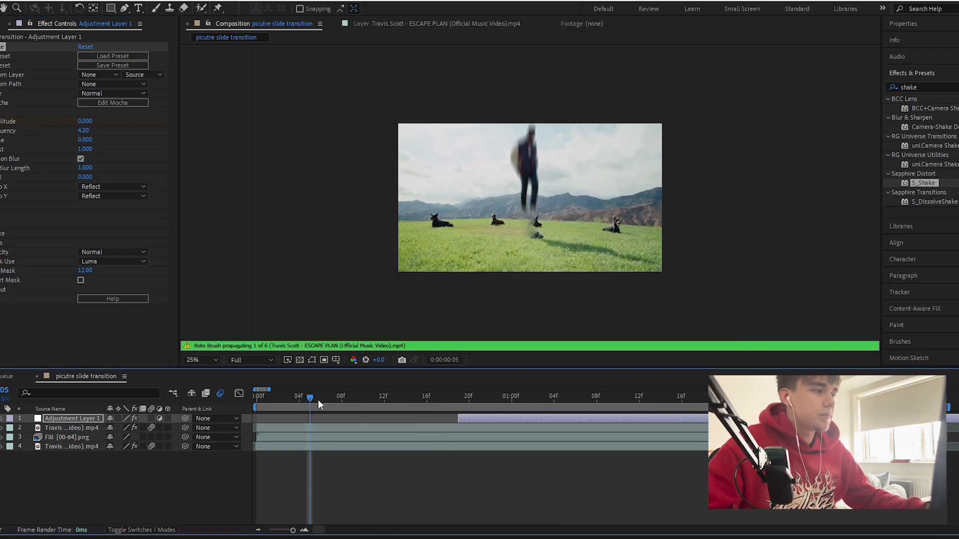